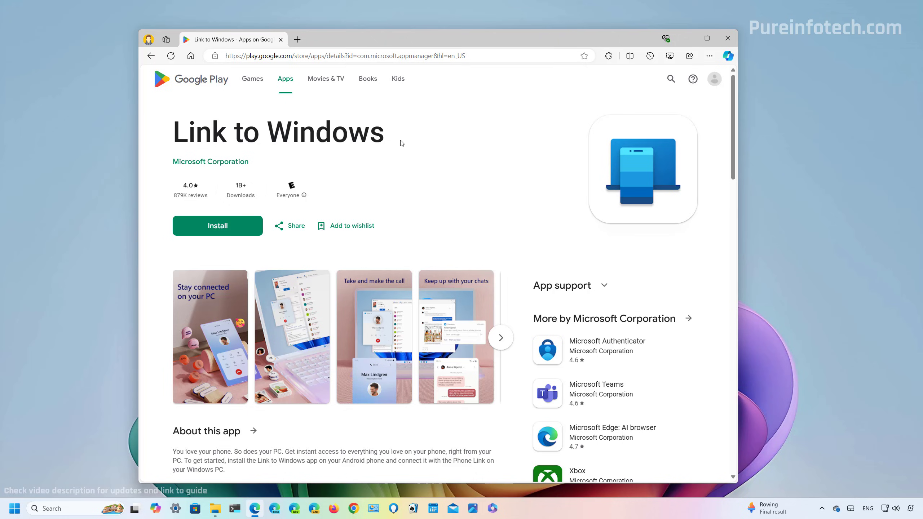
# - Minimize Edge with Windows+D to show the desktop
pyautogui.press('super+d')
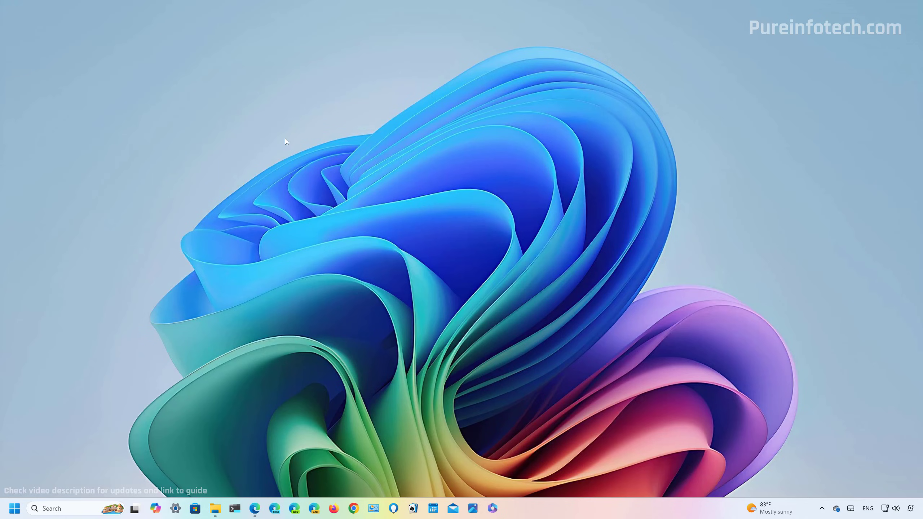
# - Launch Settings from Start search and go to Bluetooth & devices > Mobile devices
pyautogui.press('super')
pyautogui.write('settings')
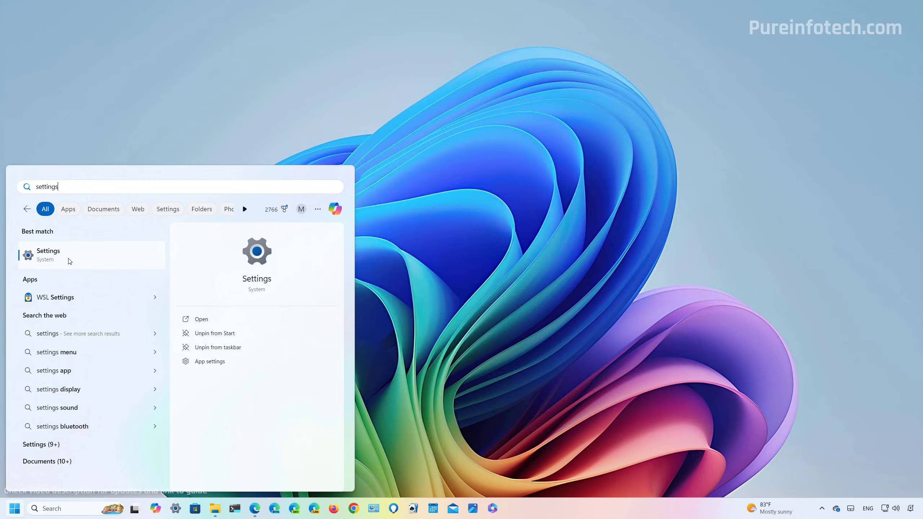
pyautogui.click(68, 258)
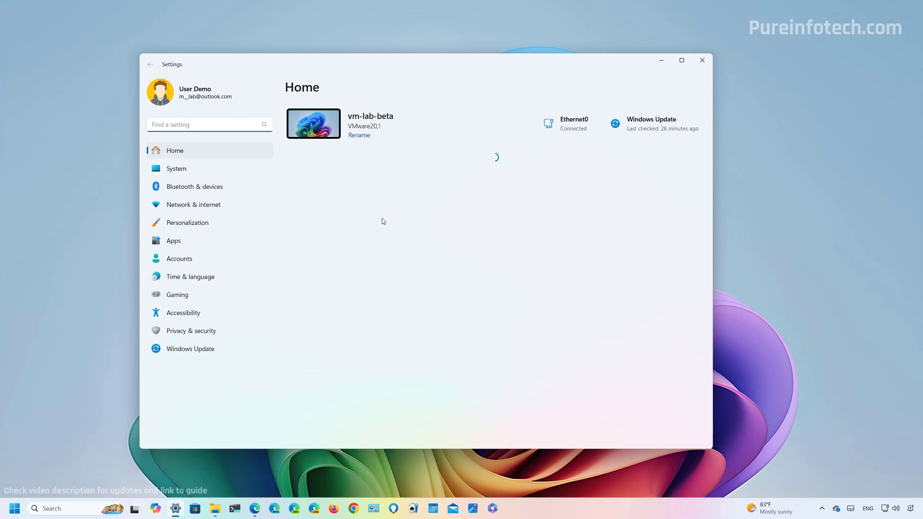
pyautogui.click(198, 189)
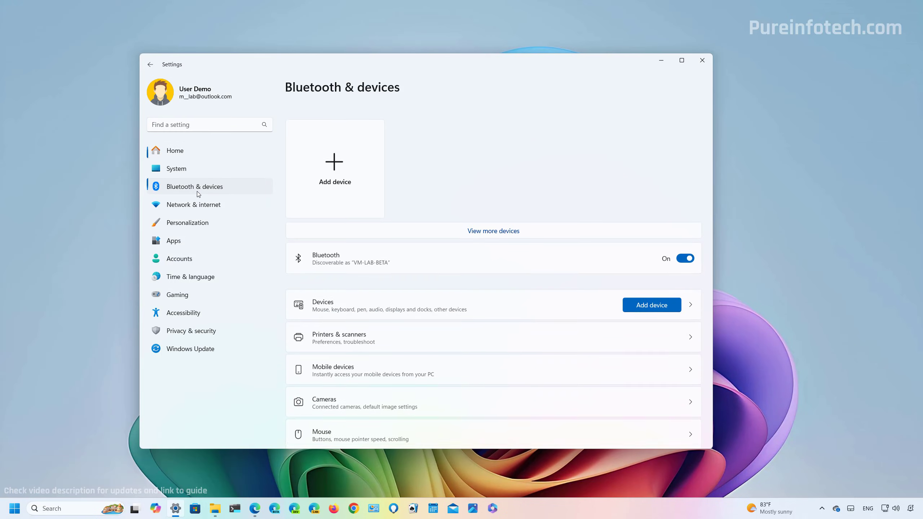
pyautogui.click(349, 361)
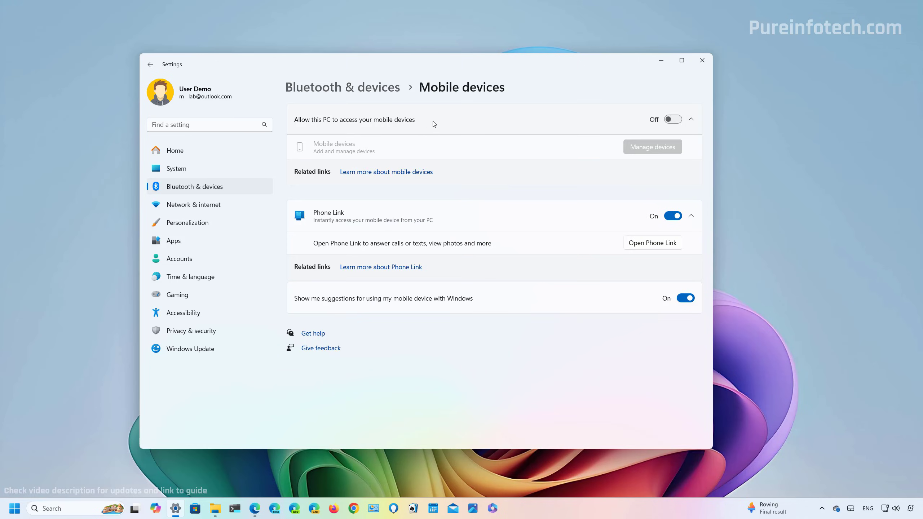
# - Allow this PC to access mobile devices, then start Add device to show the linking QR code
pyautogui.click(673, 119)
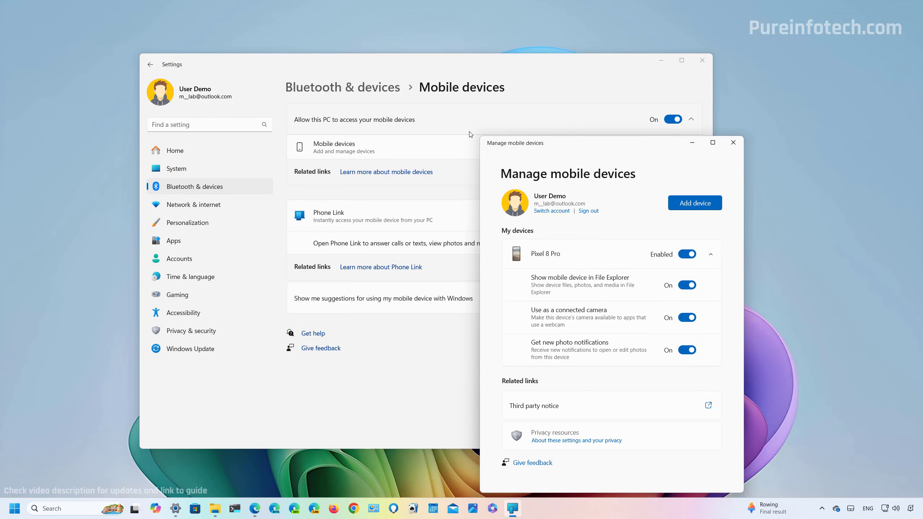
pyautogui.moveTo(598, 146); pyautogui.dragTo(308, 105)
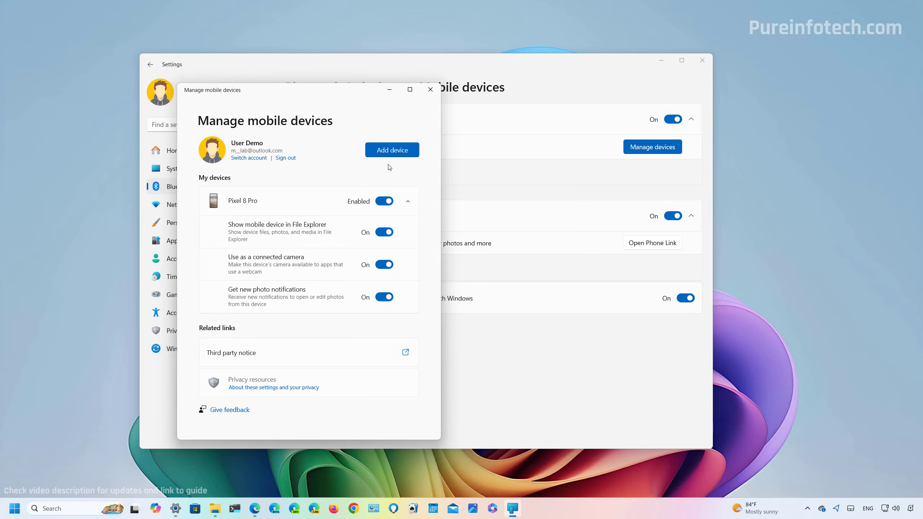
pyautogui.click(388, 151)
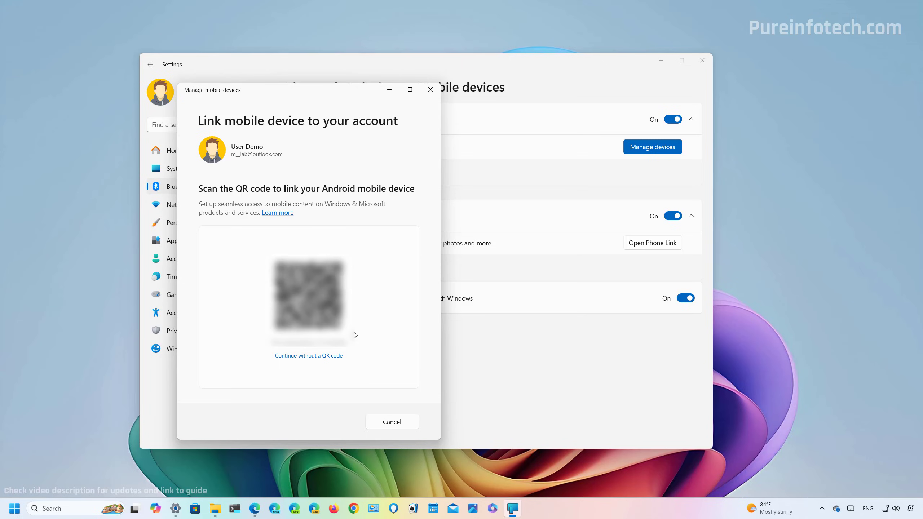
# - Close the QR page and turn on 'Show mobile device in File Explorer' for the Pixel 8 Pro
pyautogui.click(433, 91)
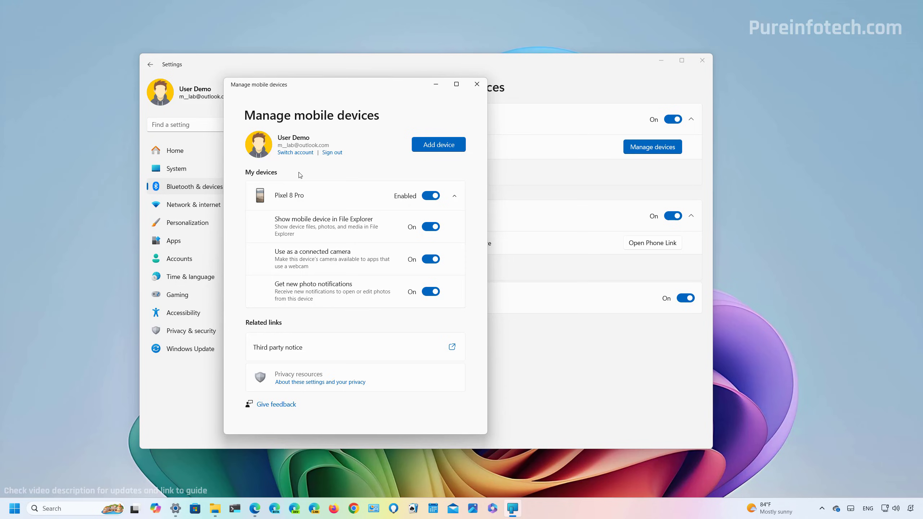
pyautogui.click(368, 194)
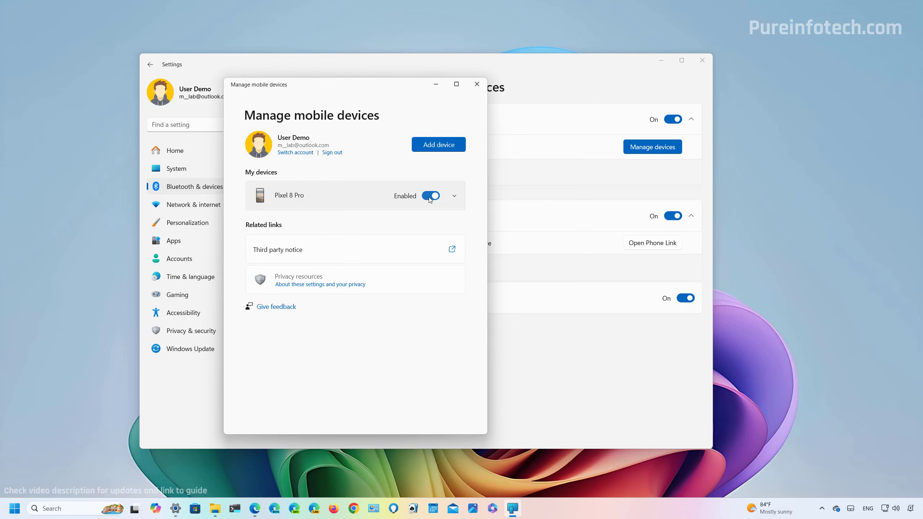
pyautogui.click(338, 200)
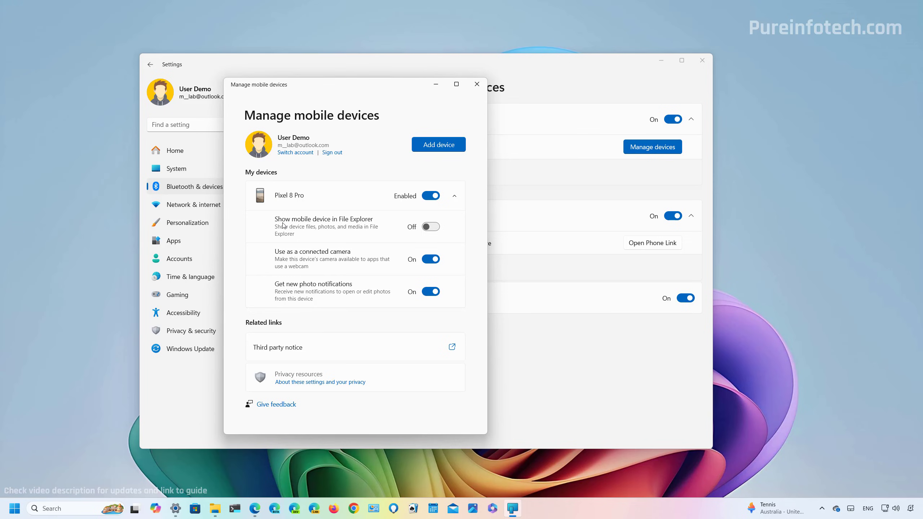
pyautogui.click(431, 228)
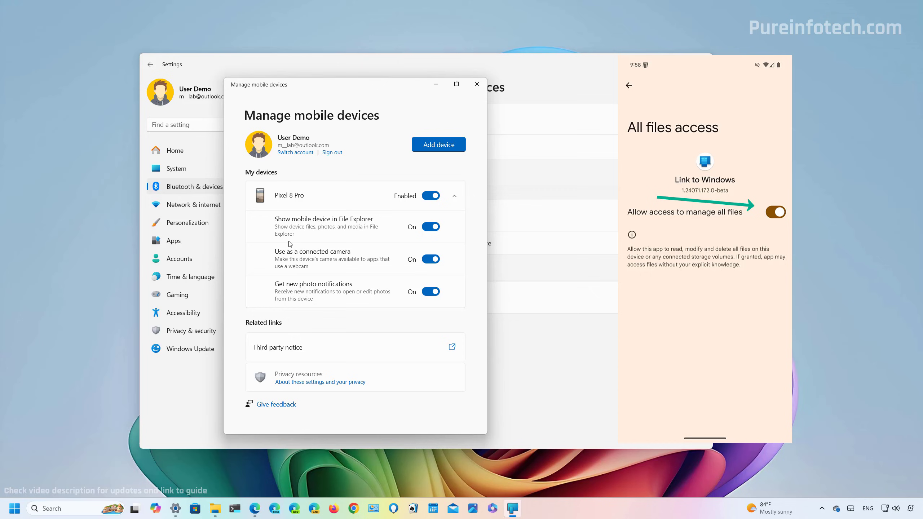
# - Open File Explorer and browse to Pixel 8 Pro > storage > Download
pyautogui.press('super+d')
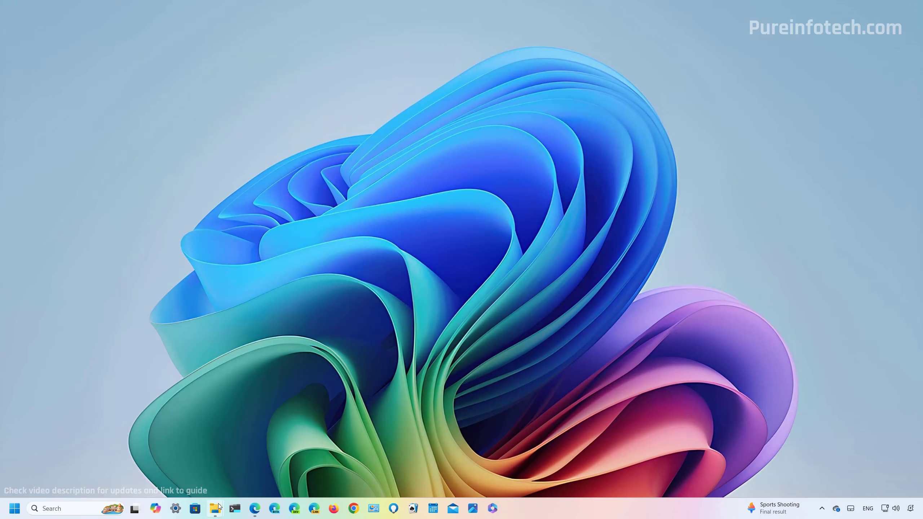
pyautogui.moveTo(219, 508)
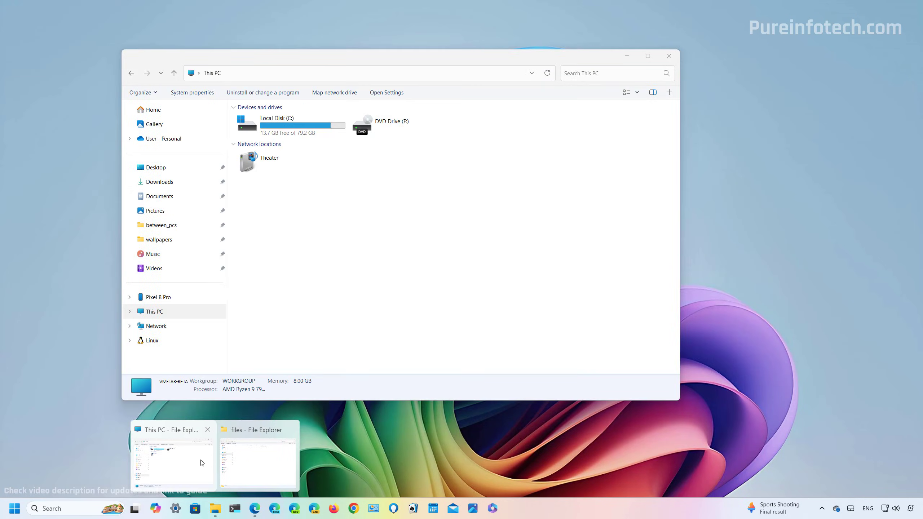
pyautogui.click(258, 463)
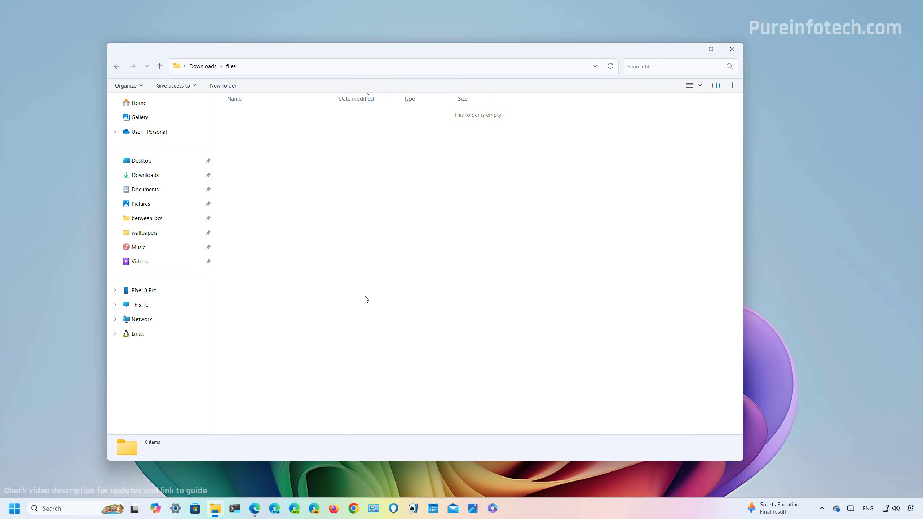
pyautogui.click(145, 295)
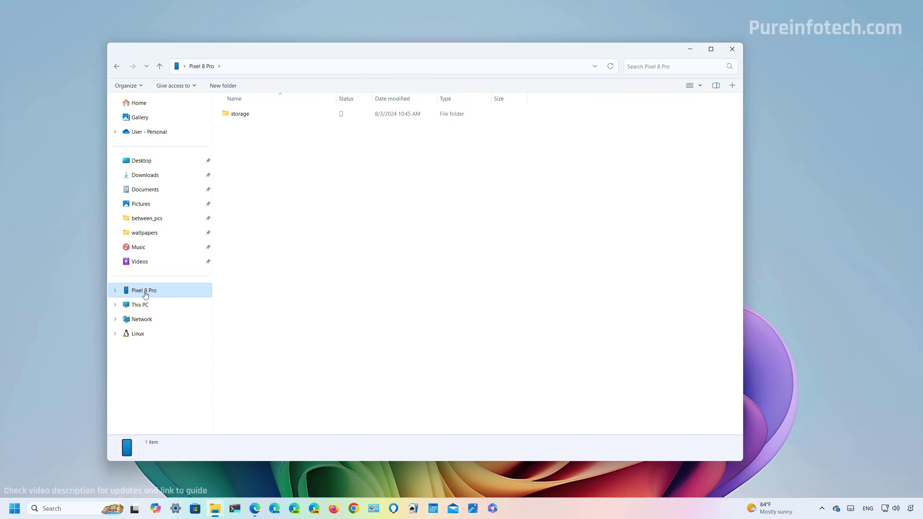
pyautogui.click(250, 119)
pyautogui.doubleClick(250, 119)
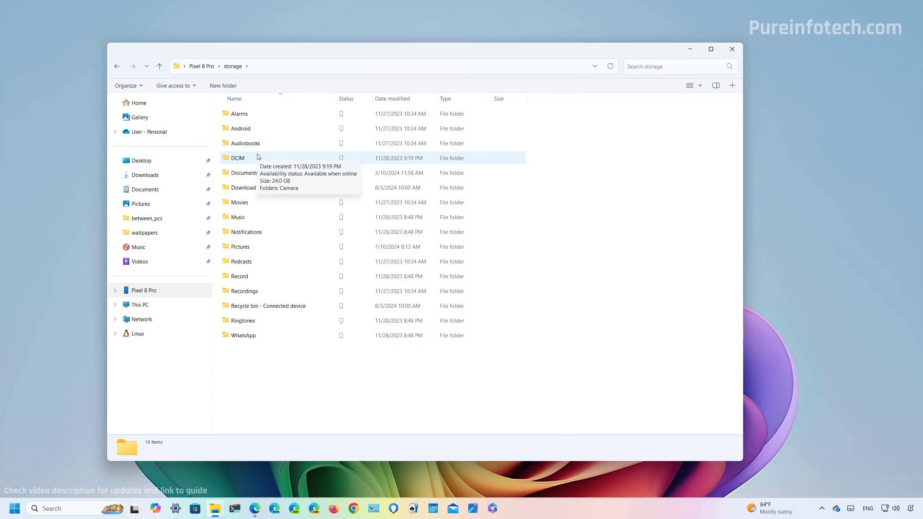
pyautogui.click(257, 190)
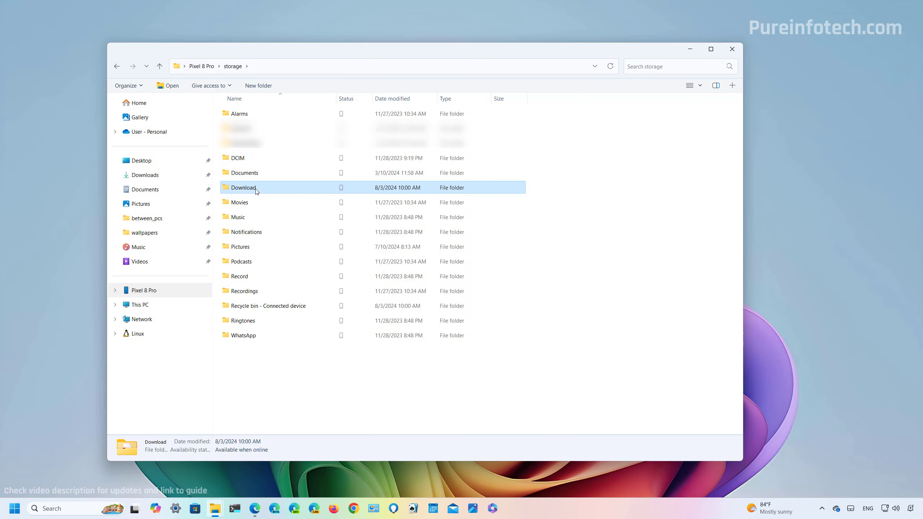
pyautogui.doubleClick(257, 191)
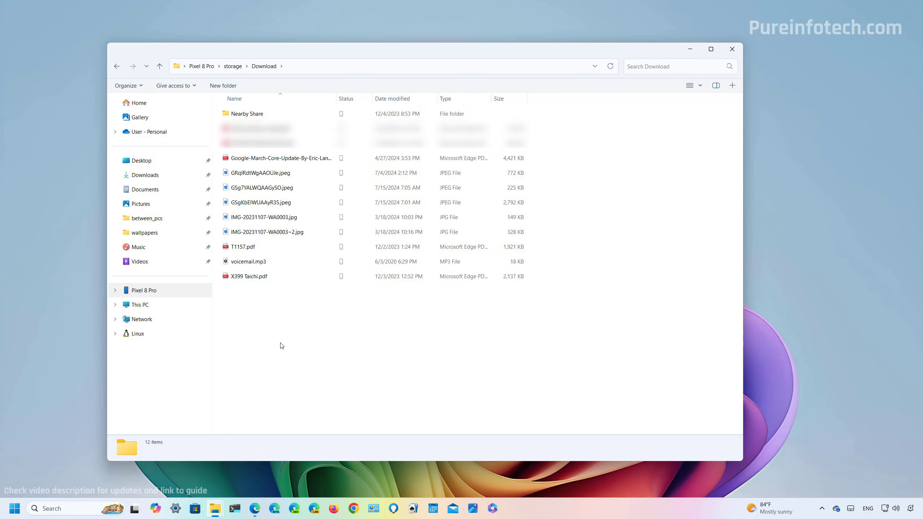
# - Copy the Google March core update PDF from the phone into the PC's Downloads\files folder
pyautogui.click(271, 160)
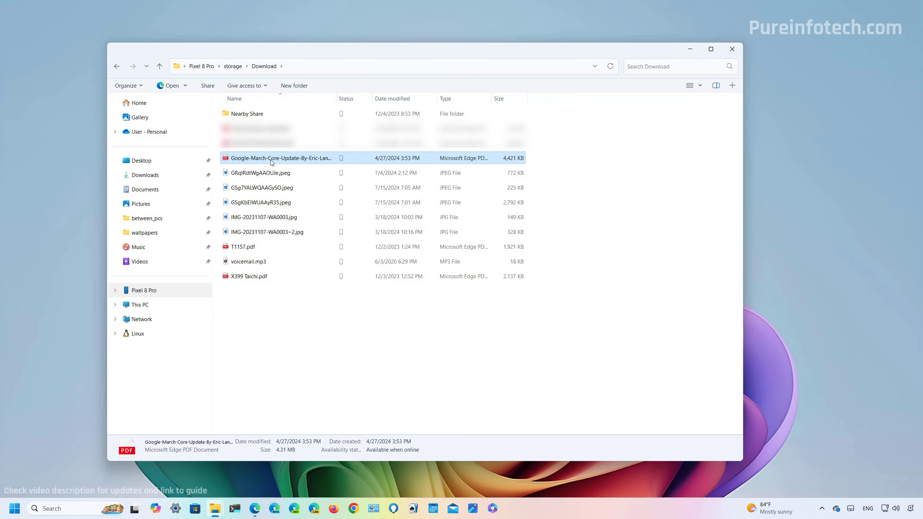
pyautogui.rightClick(272, 162)
pyautogui.click(303, 303)
pyautogui.hotkey('ctrl', 'n')
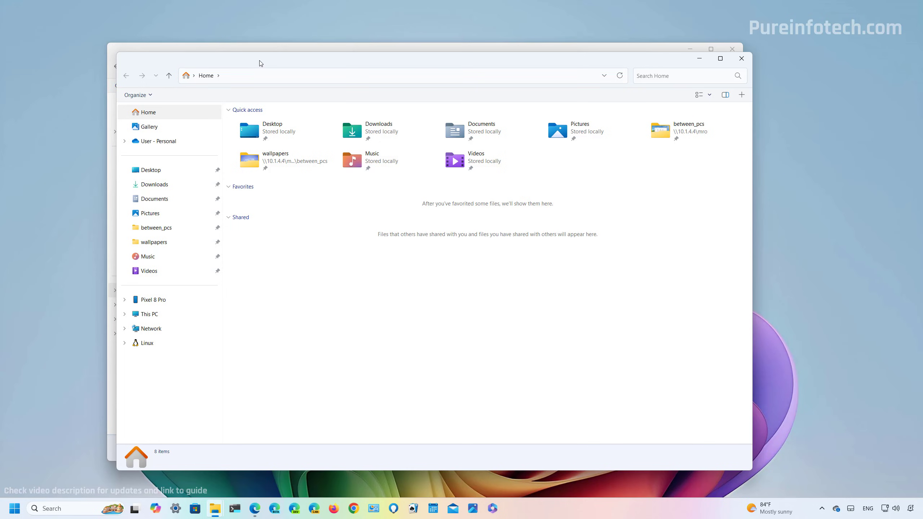
pyautogui.click(162, 184)
pyautogui.doubleClick(261, 142)
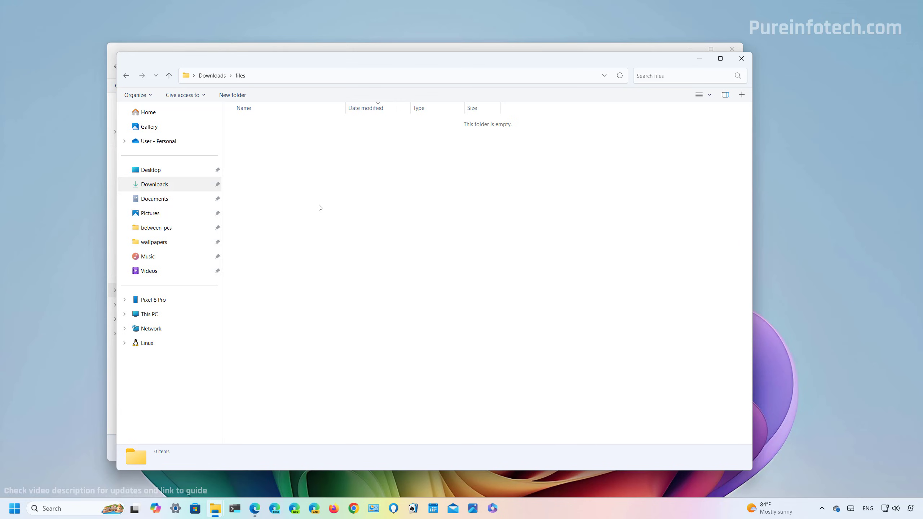
pyautogui.hotkey('ctrl', 'v')
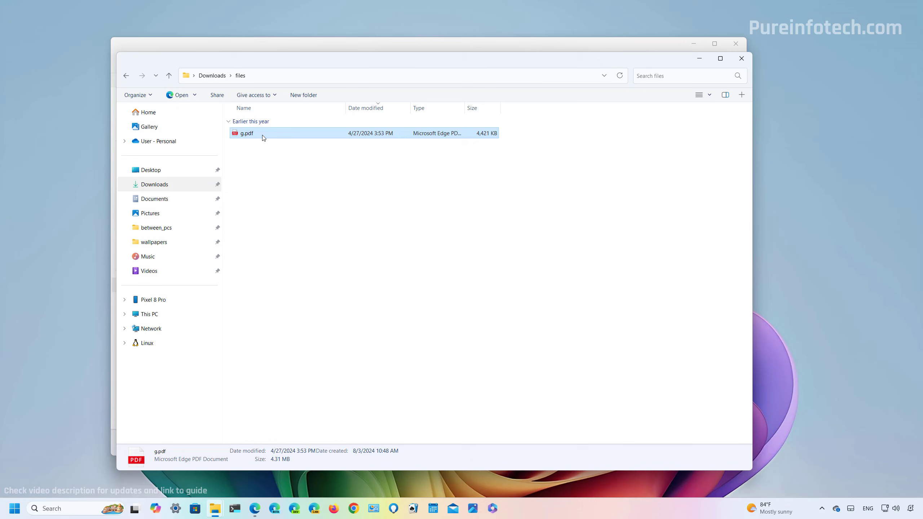
# - Copy g.pdf and minimize the PC's files folder window
pyautogui.rightClick(265, 138)
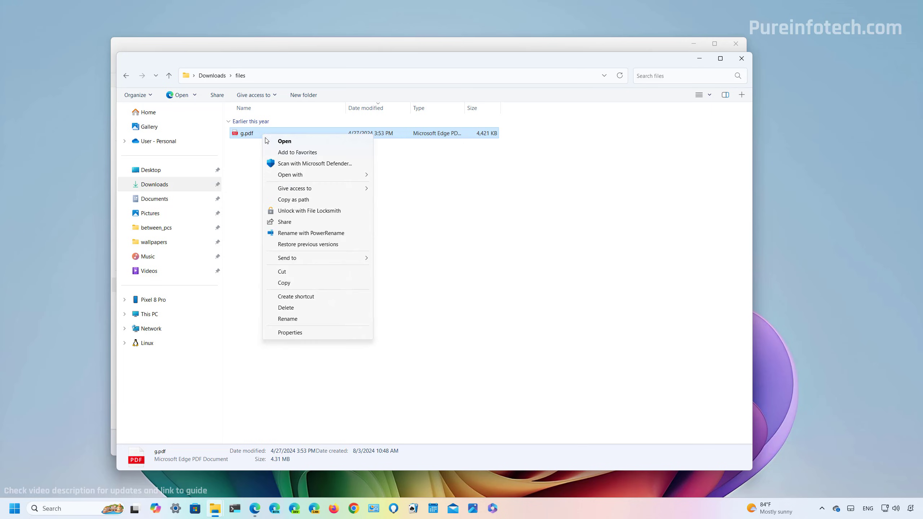
pyautogui.click(297, 285)
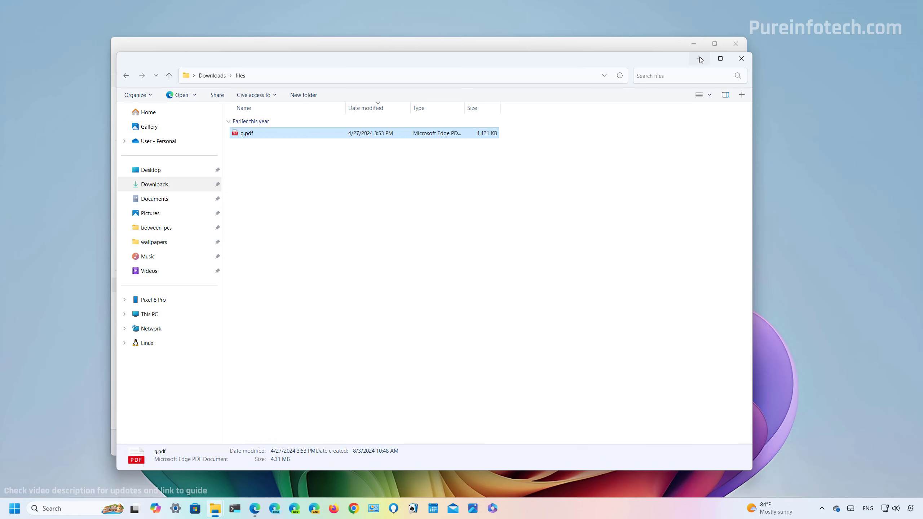
pyautogui.click(700, 60)
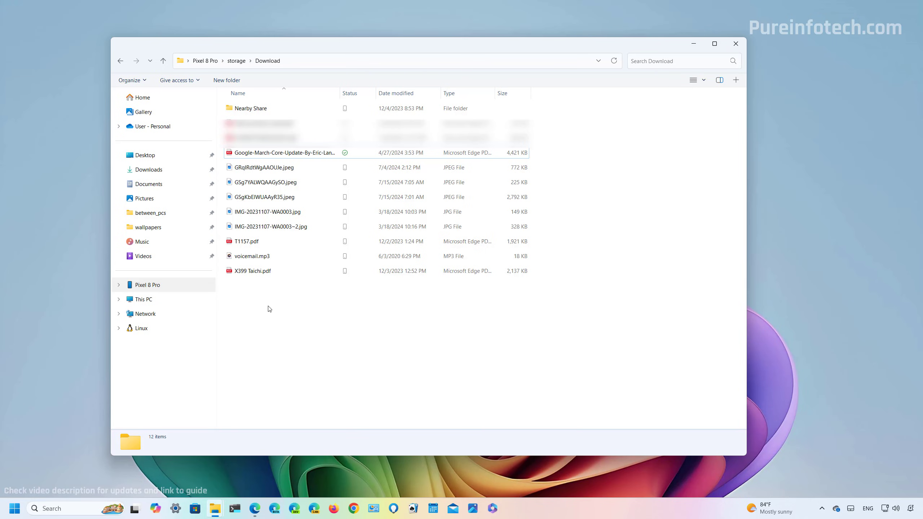
# - Paste g.pdf into the phone's Download folder, then delete it there and dismiss the notice
pyautogui.hotkey('ctrl', 'v')
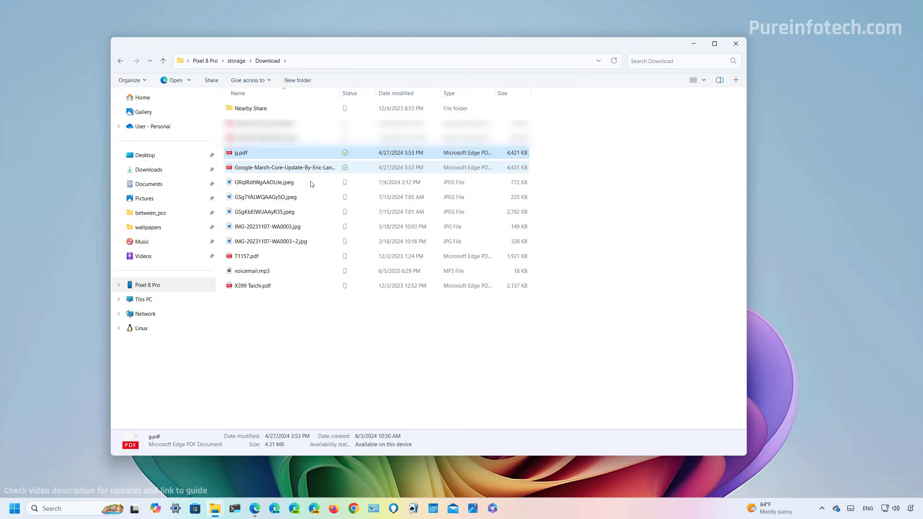
pyautogui.rightClick(256, 152)
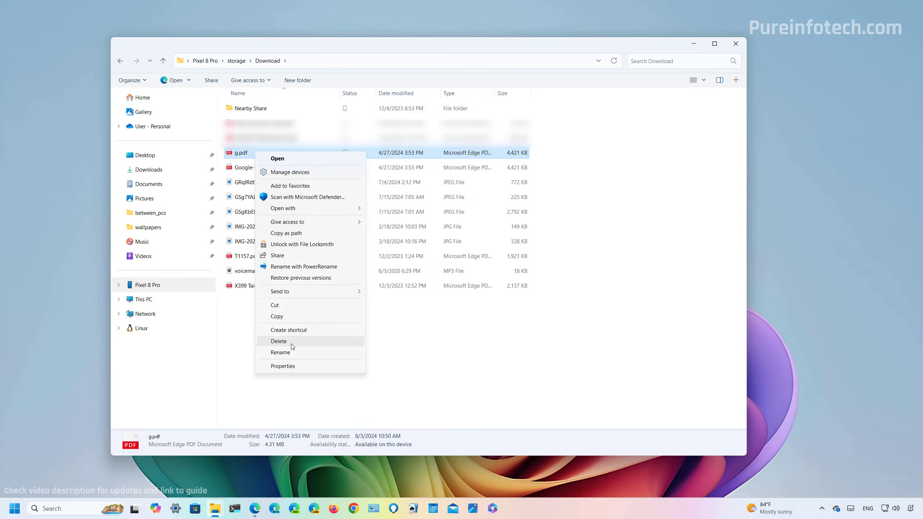
pyautogui.click(278, 341)
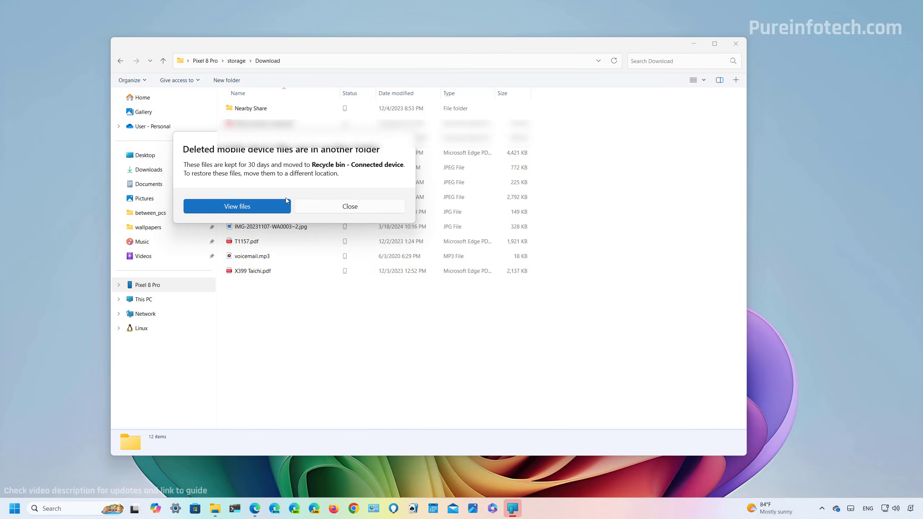
pyautogui.click(341, 207)
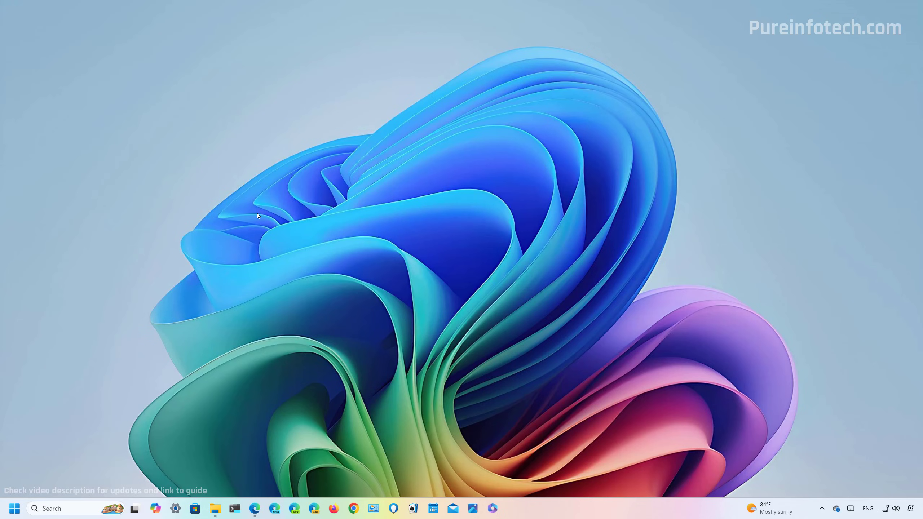
pyautogui.press('super+r')
pyautogui.press('Return')
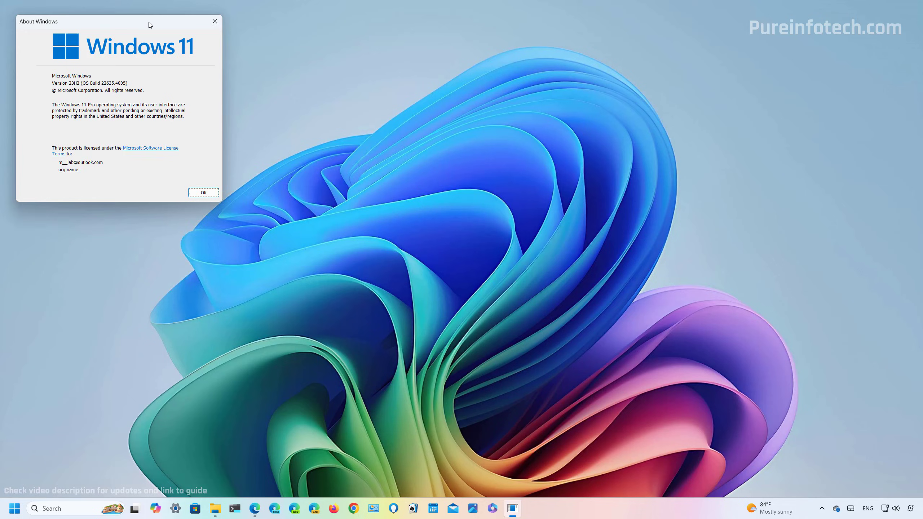
pyautogui.moveTo(150, 24); pyautogui.dragTo(275, 119)
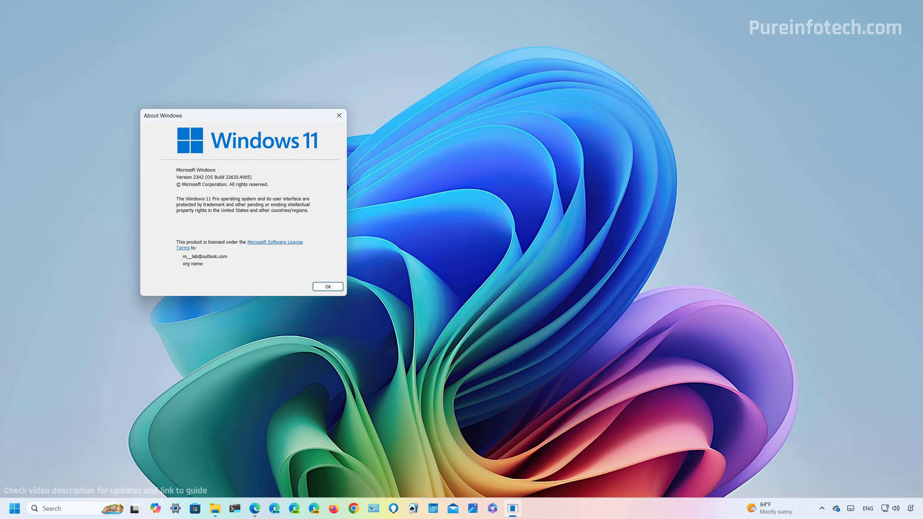
pyautogui.press('Return')
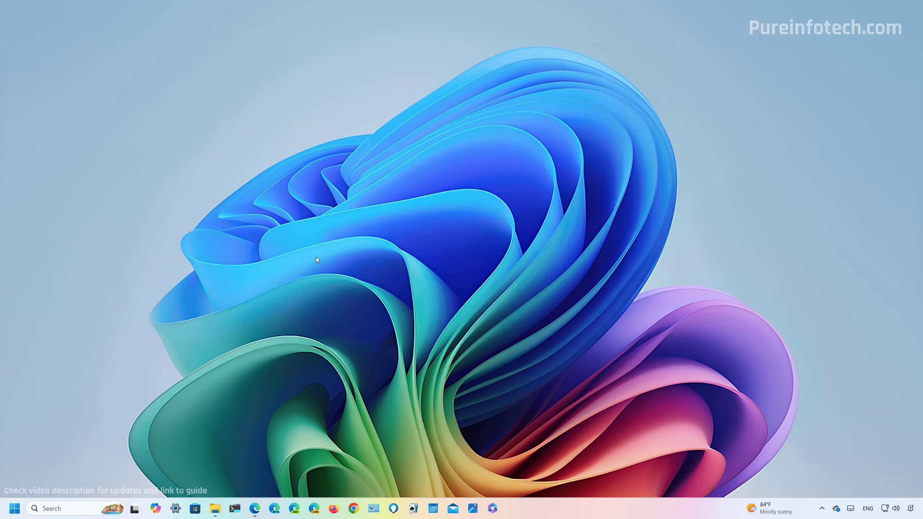